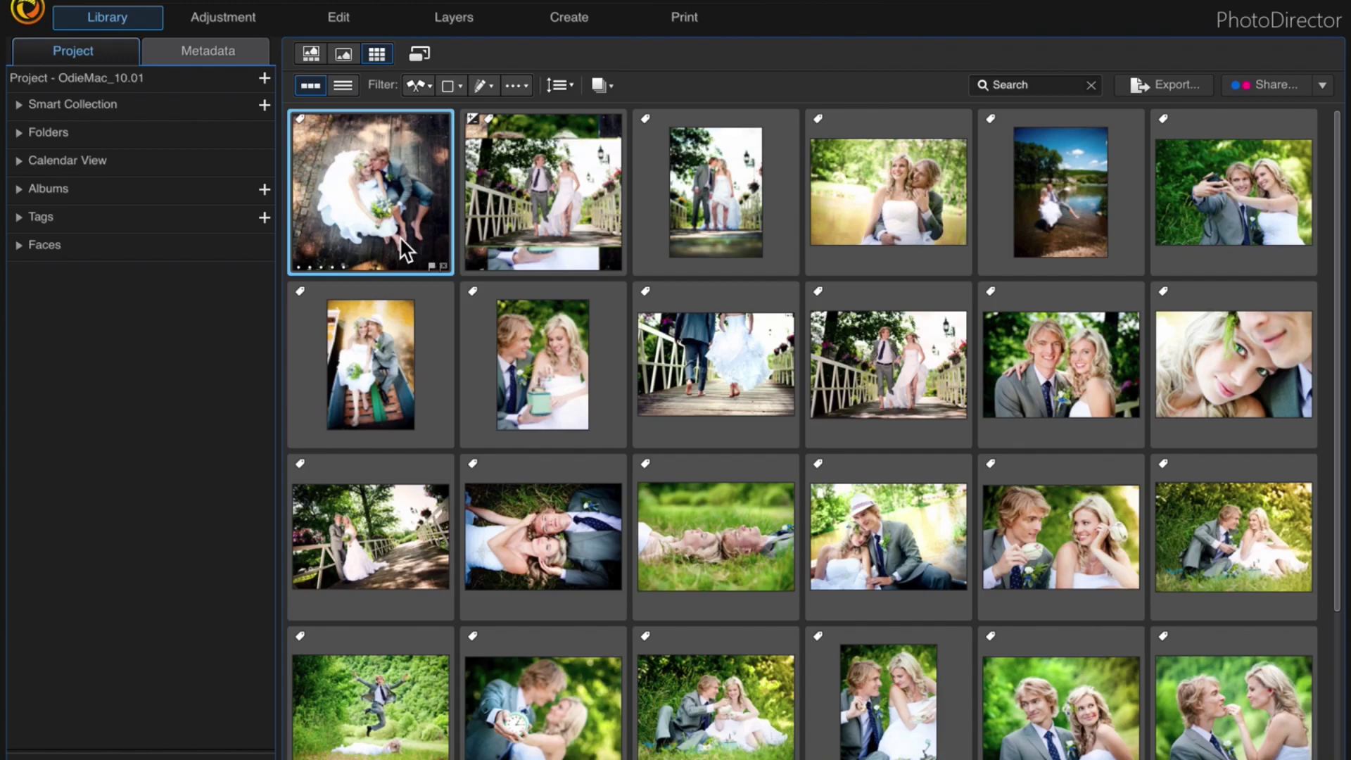
Step: Scroll down through the library grid of wedding photo thumbnails
scroll(407, 248, down, 3)
Step: Select all library photos and load them into Layers, with the boardwalk photo as Background
key(super+a)
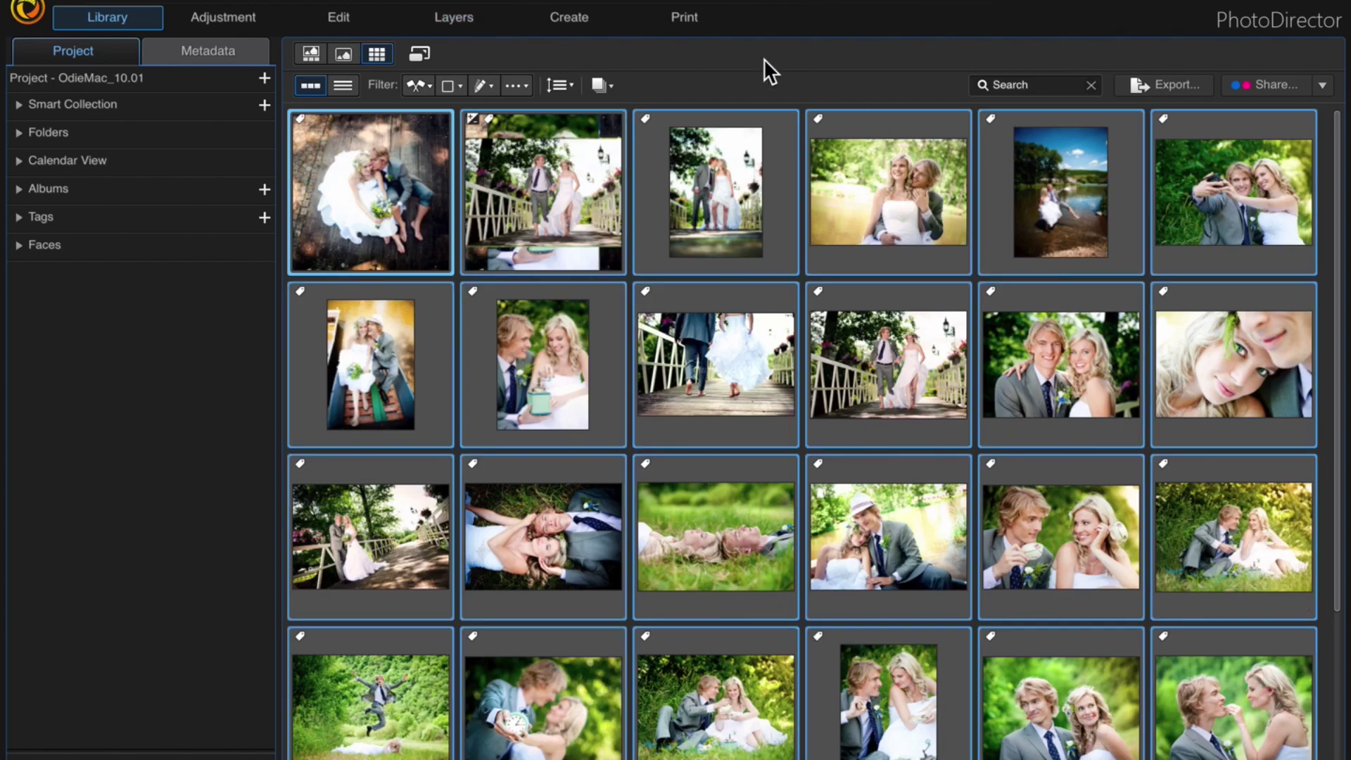
click(455, 19)
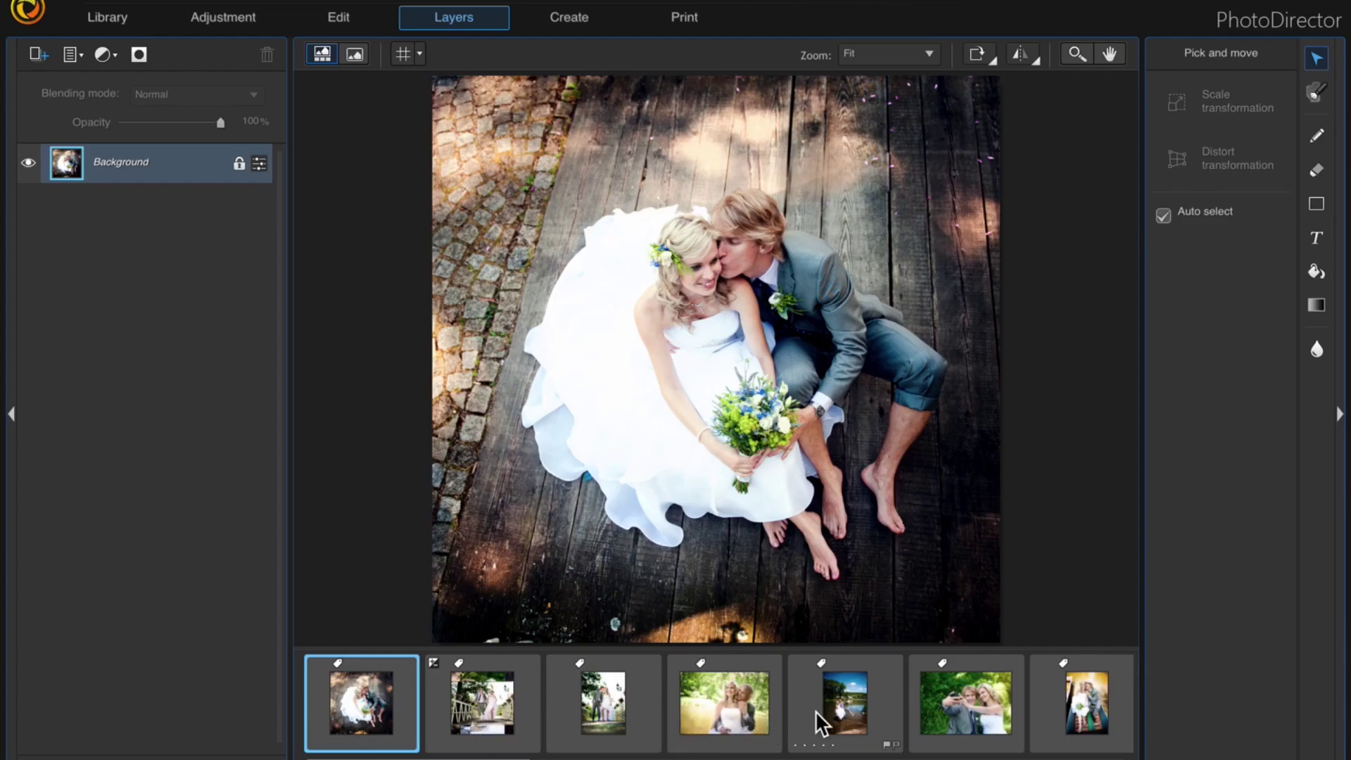
scroll(892, 721, down, 1)
scroll(892, 721, down, 4)
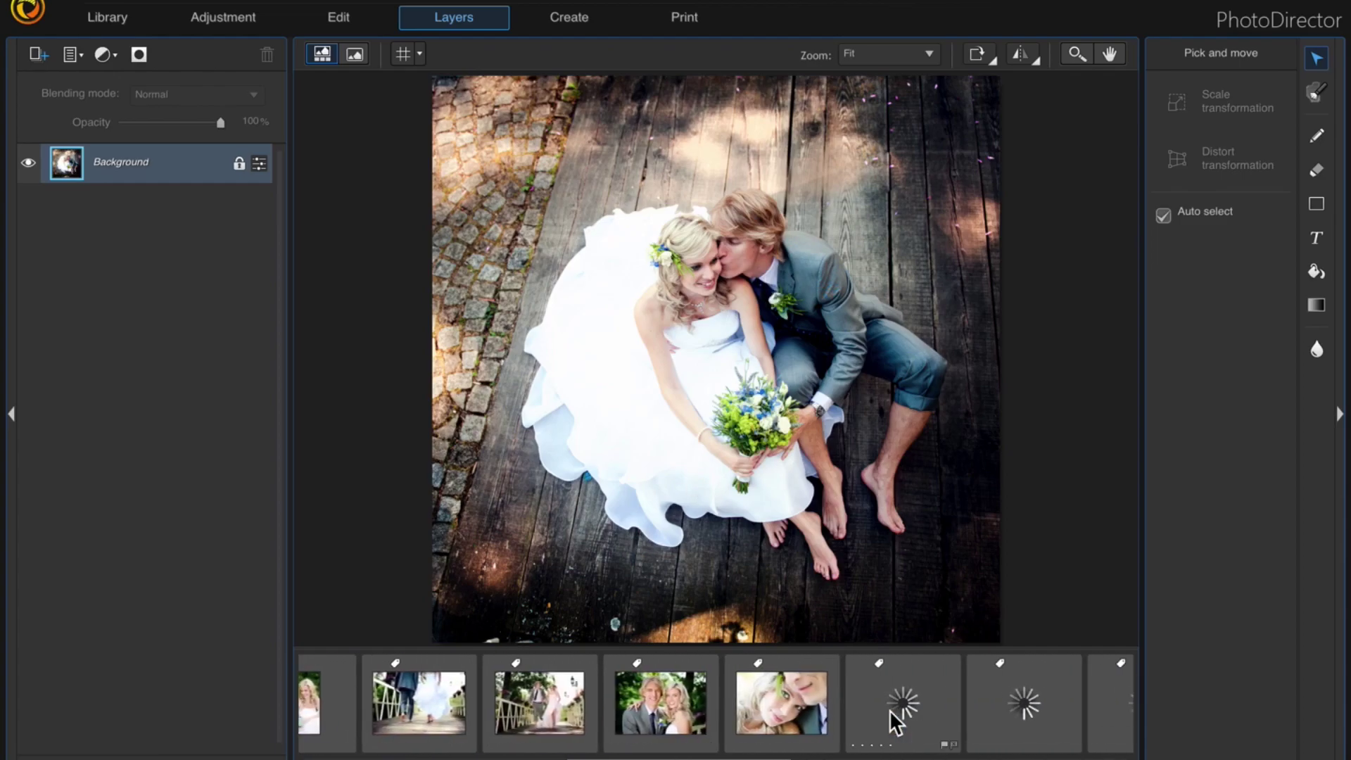
scroll(888, 721, up, 5)
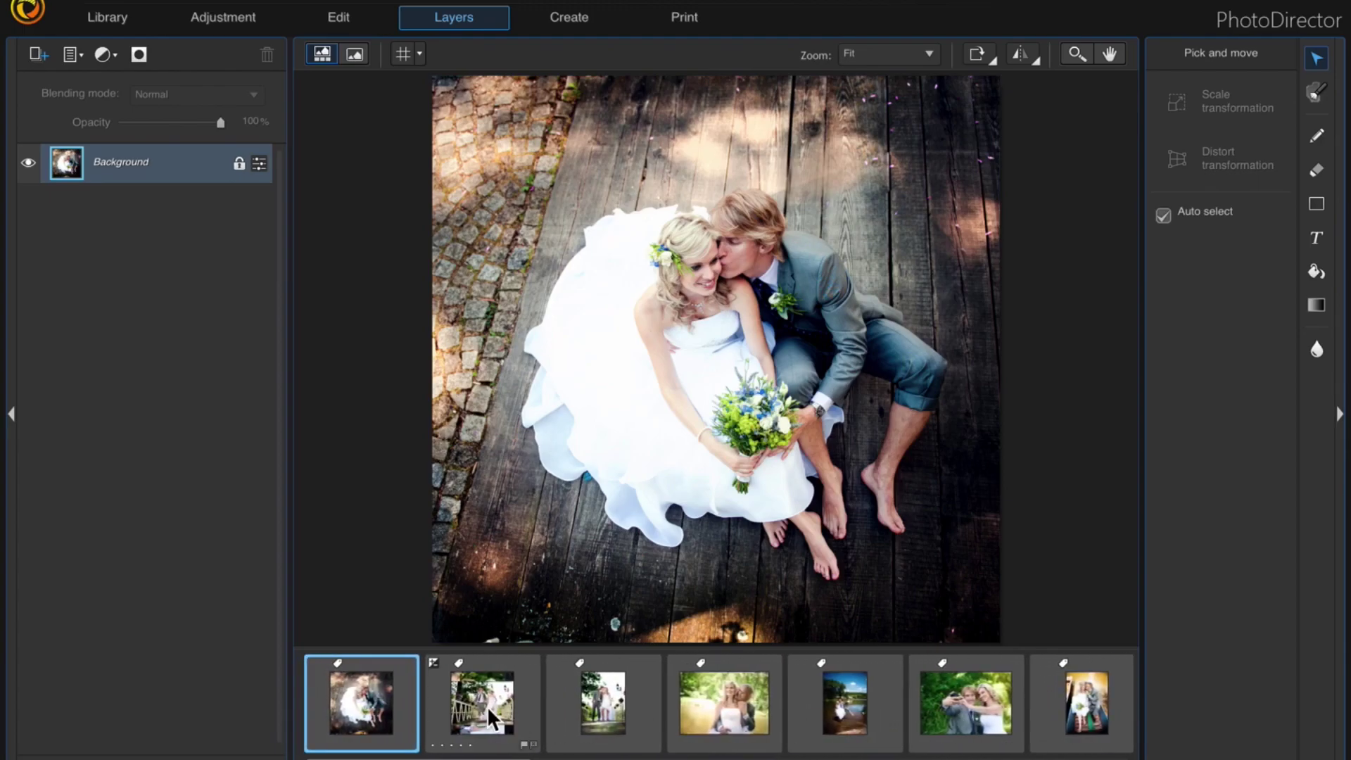
Step: Drag filmstrip photos two through six onto the Layers panel as layers 01 to 05
drag(489, 716, 184, 156)
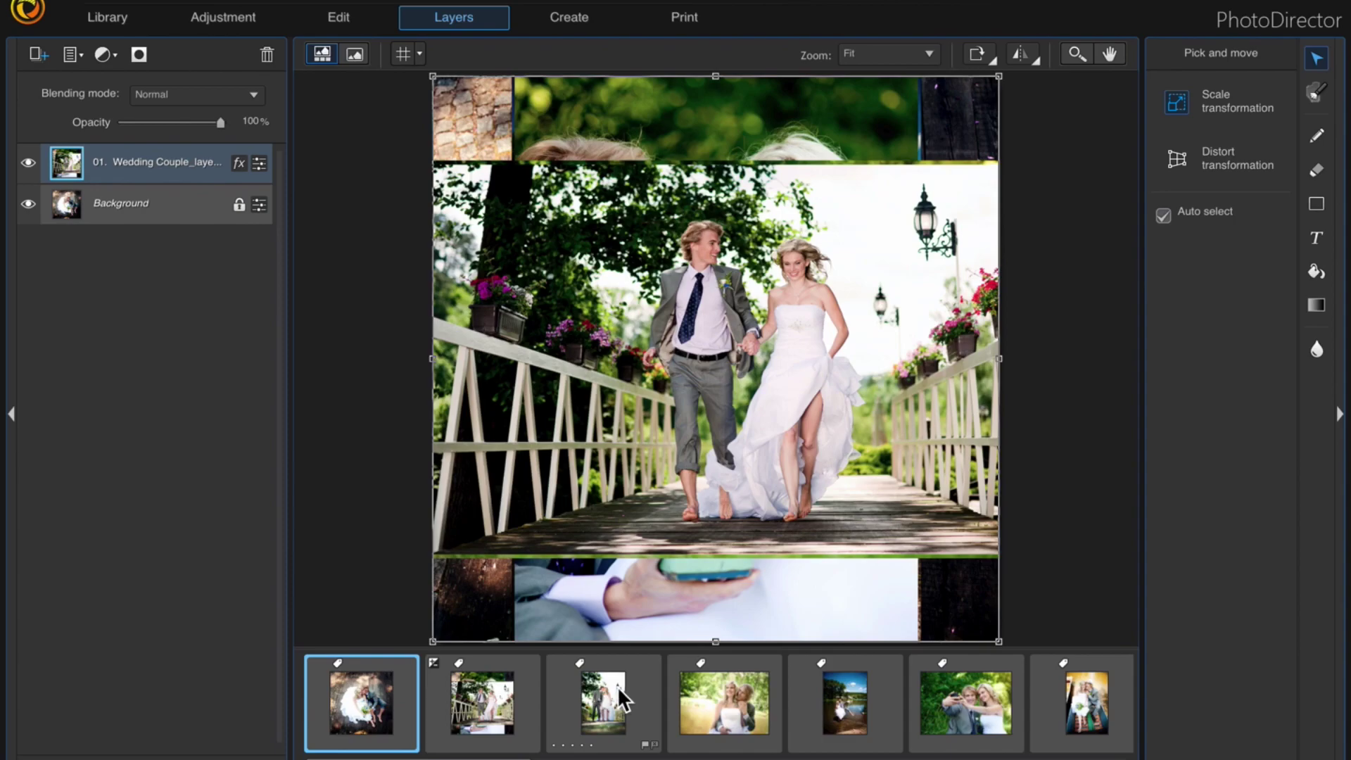
drag(595, 703, 181, 151)
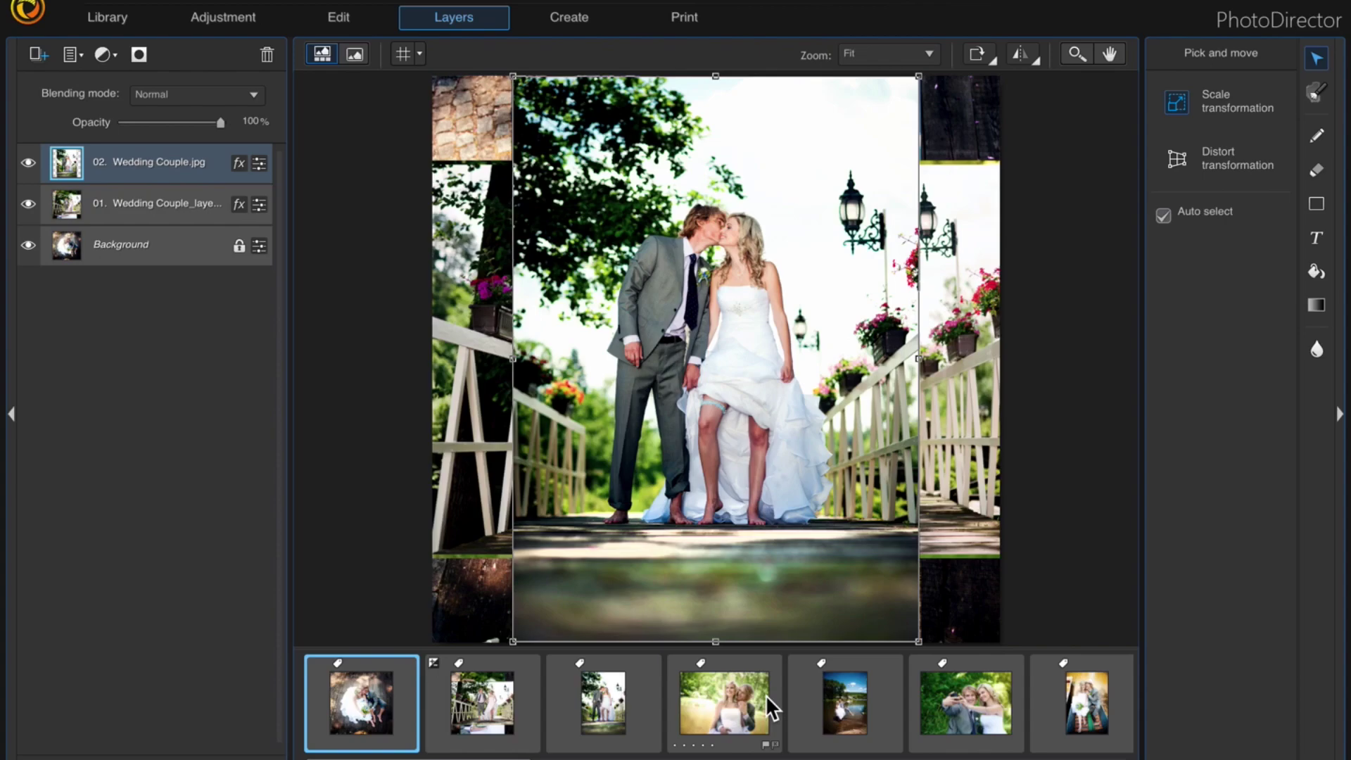
drag(771, 704, 202, 151)
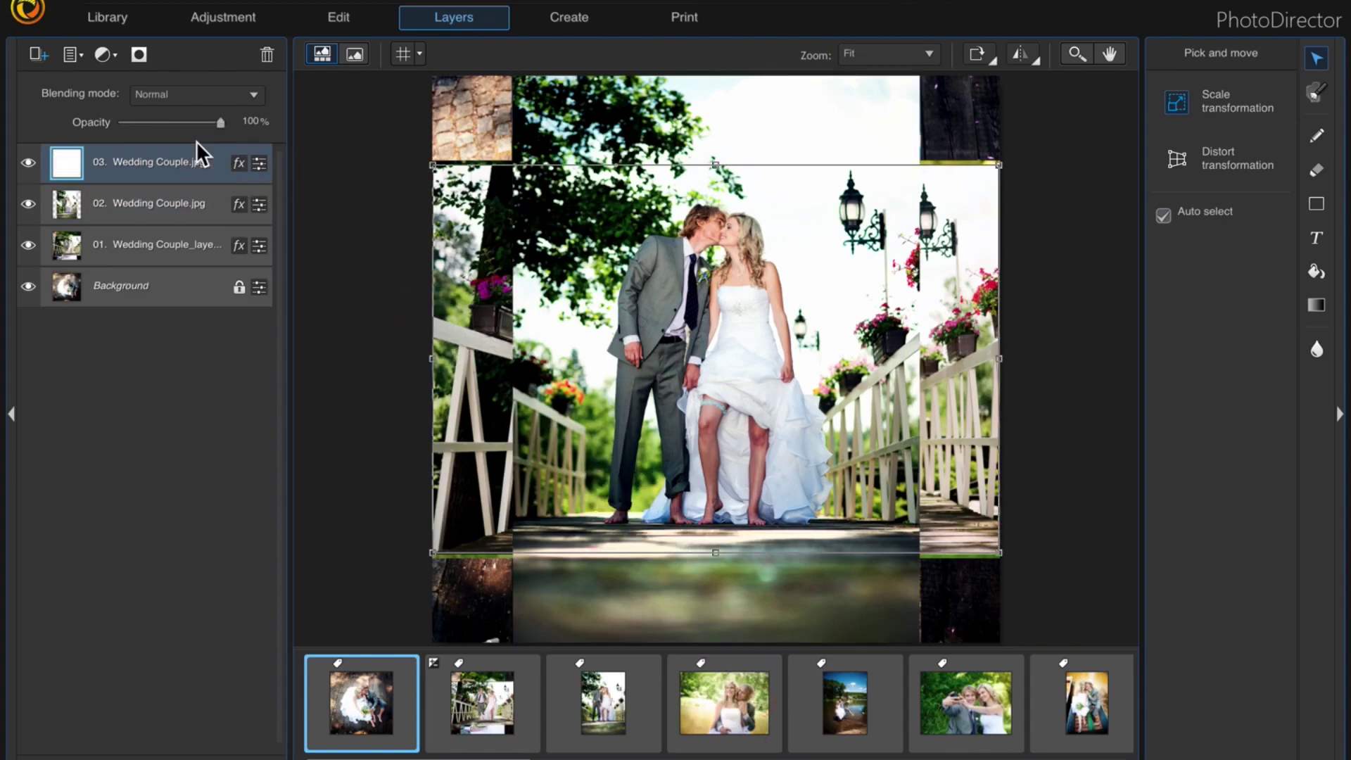
drag(870, 739, 202, 154)
drag(963, 732, 199, 178)
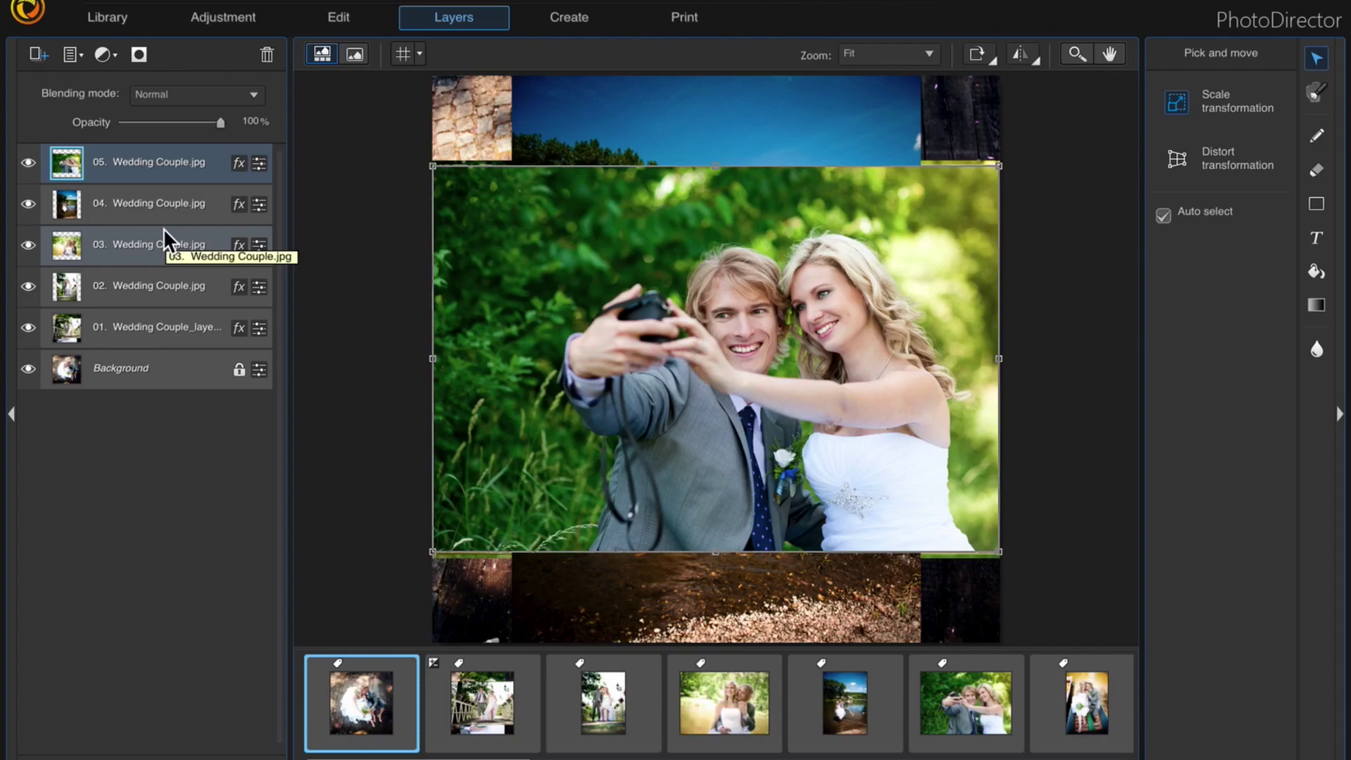
Step: Switch to Photo viewer only and bring up the adjustment layer type list
click(359, 64)
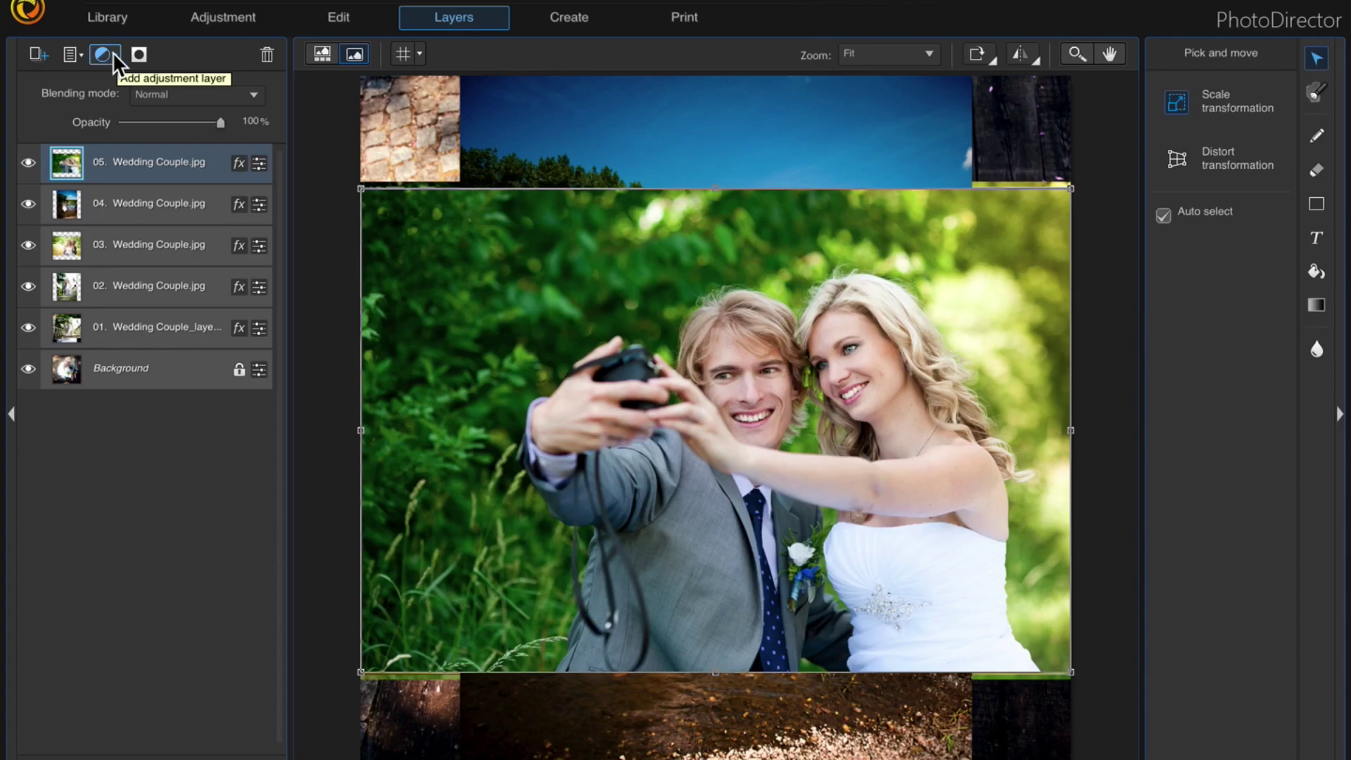
click(113, 56)
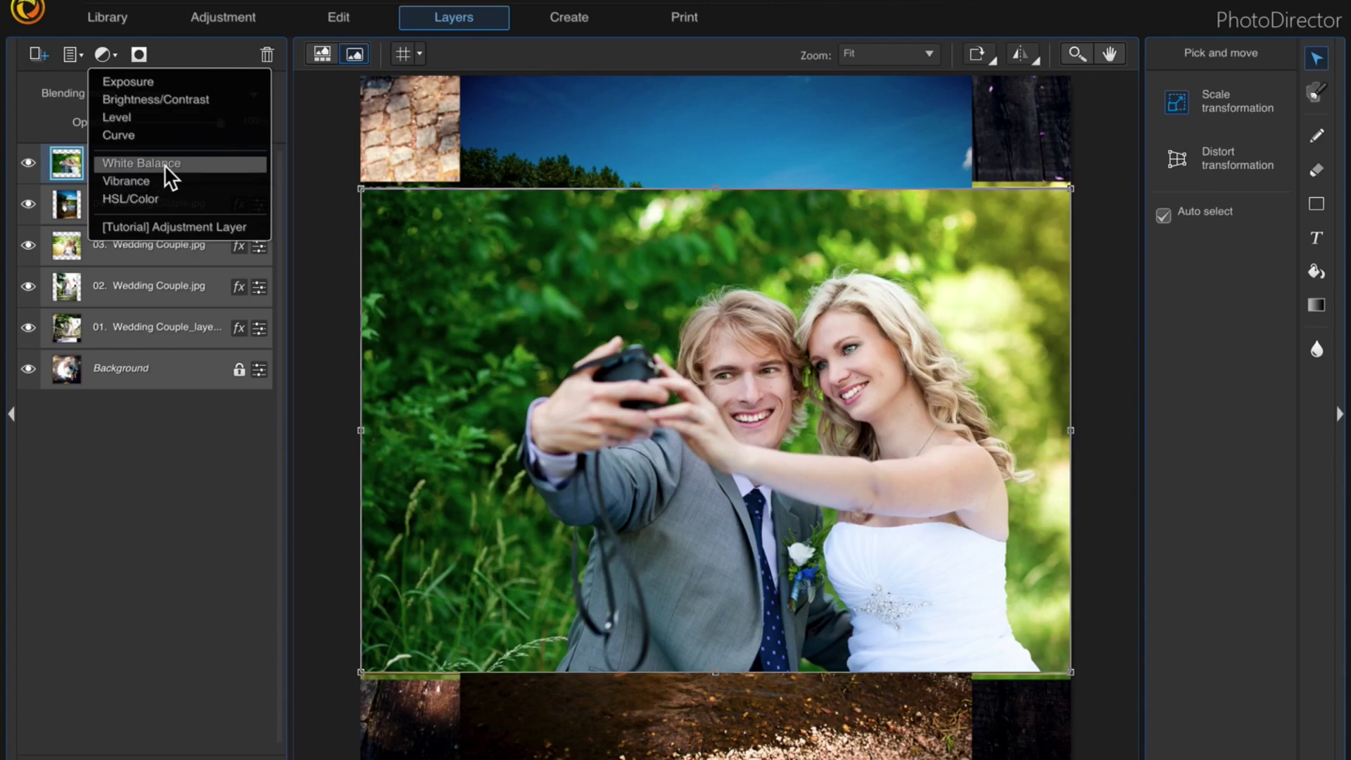
Step: Add a White Balance adjustment layer set to Auto, giving Temperature -4 and Tint 4
click(169, 164)
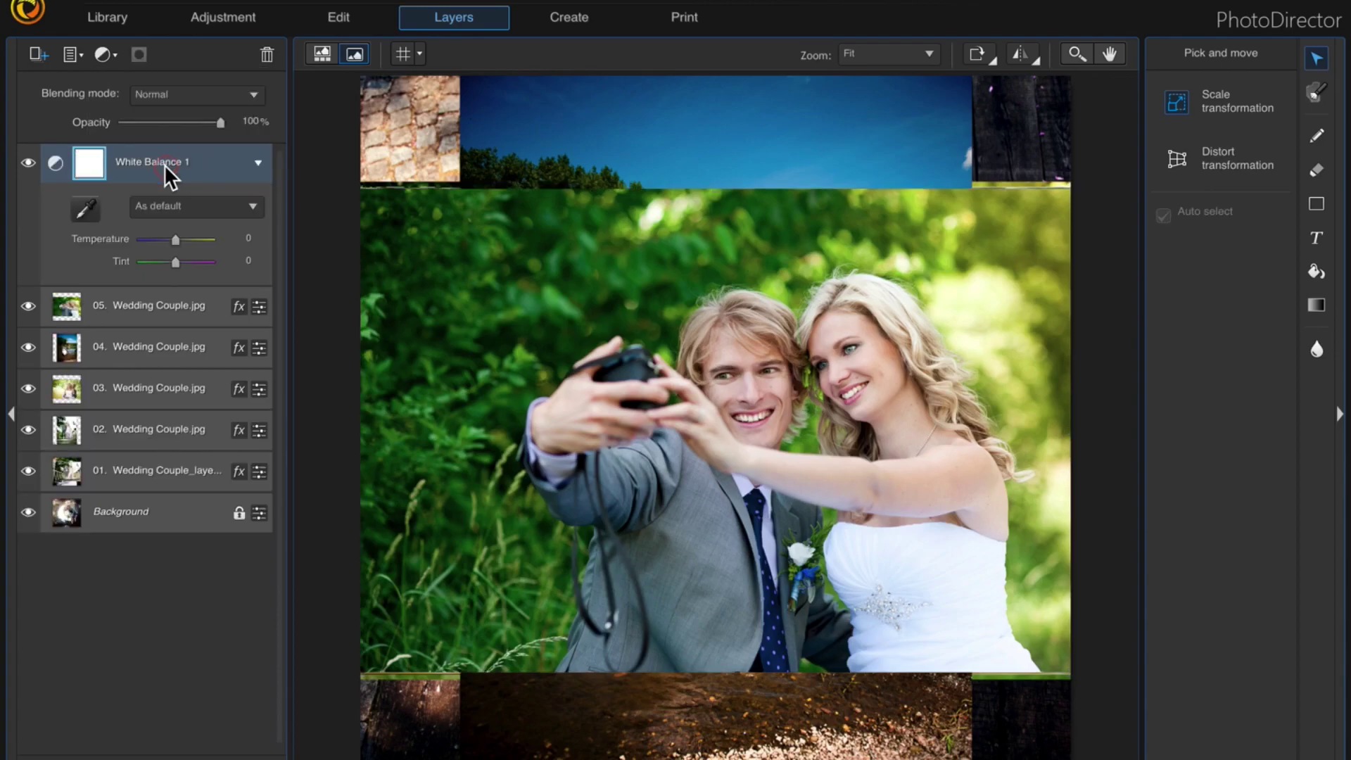
click(253, 209)
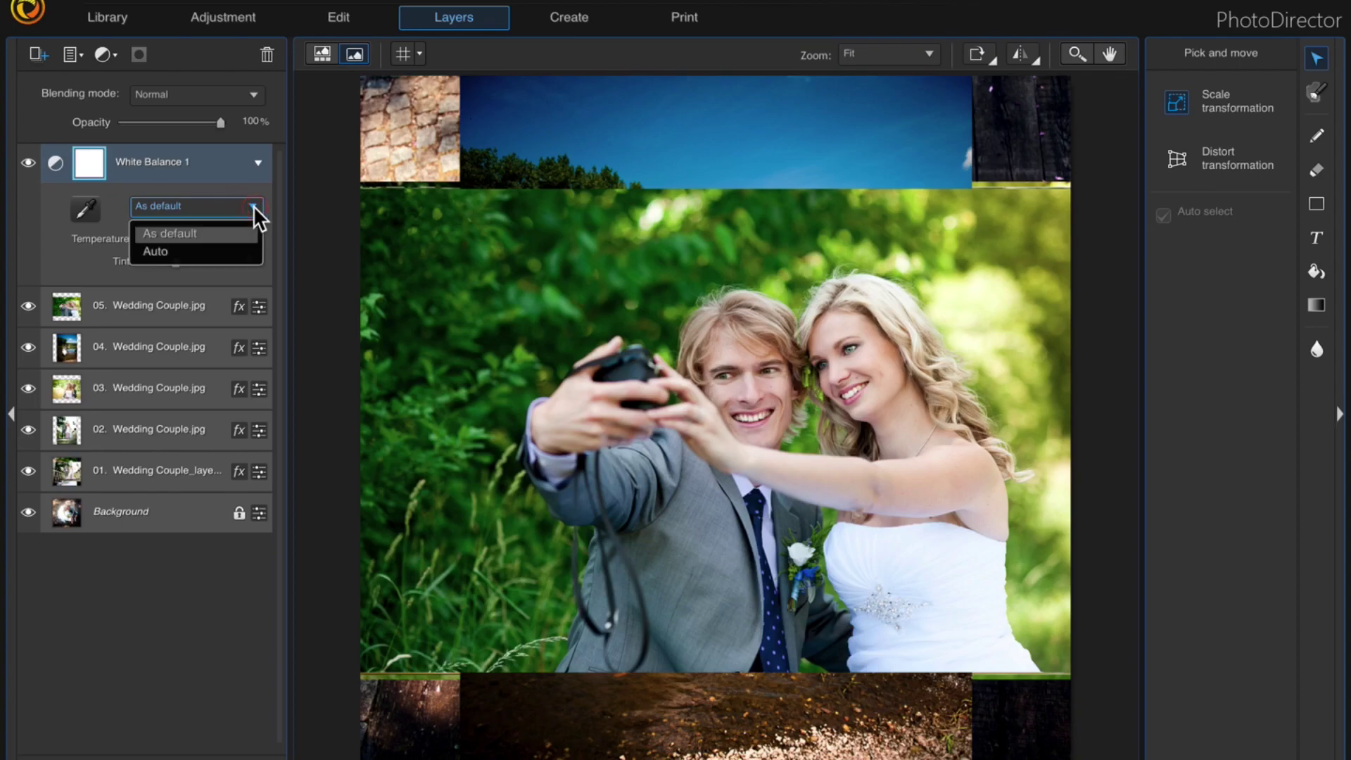
click(158, 252)
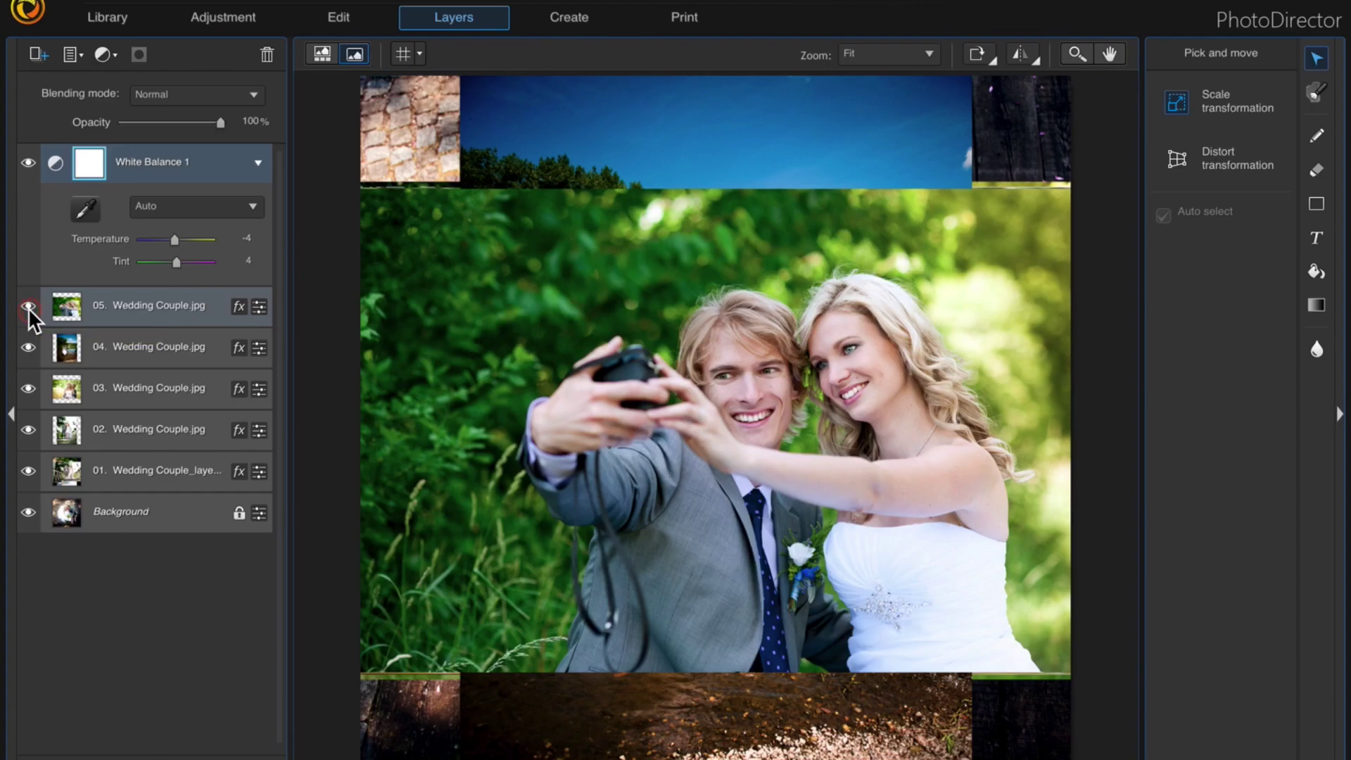
click(28, 306)
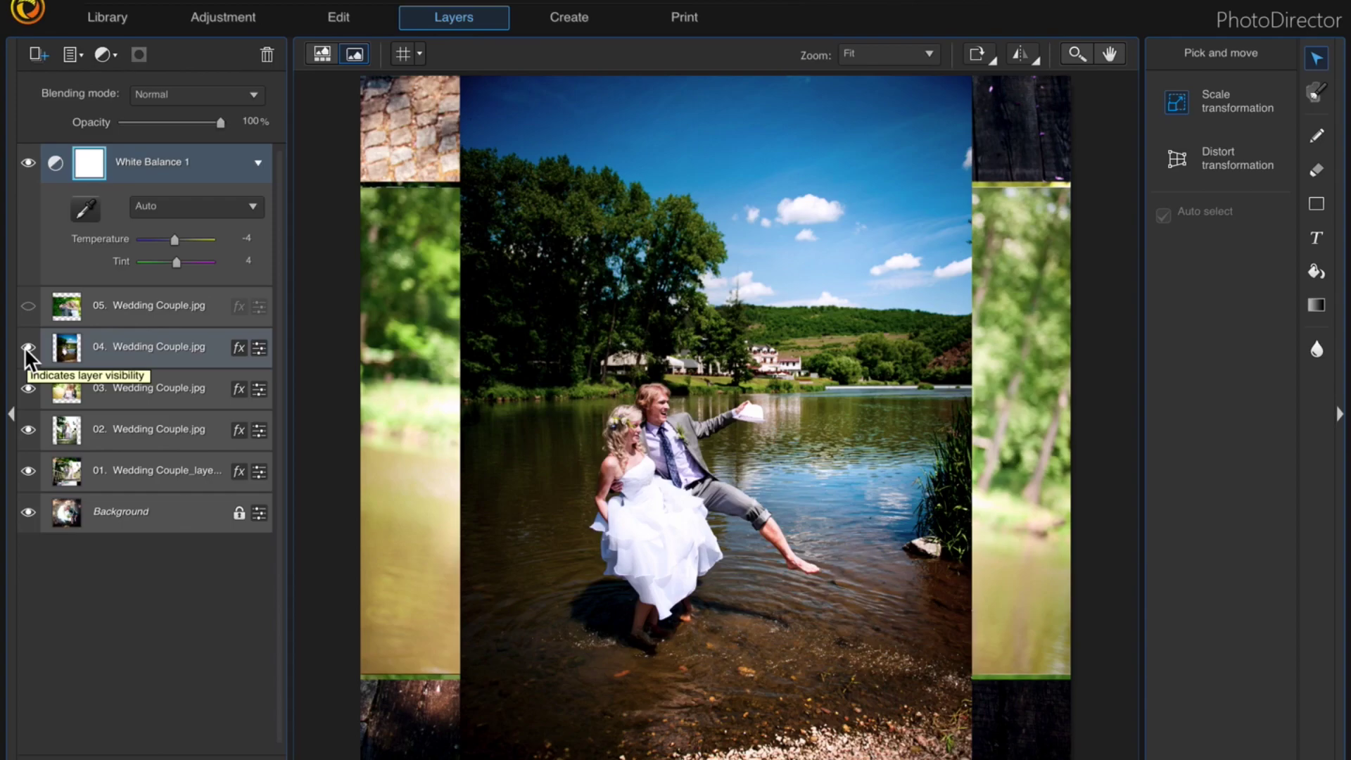
click(28, 348)
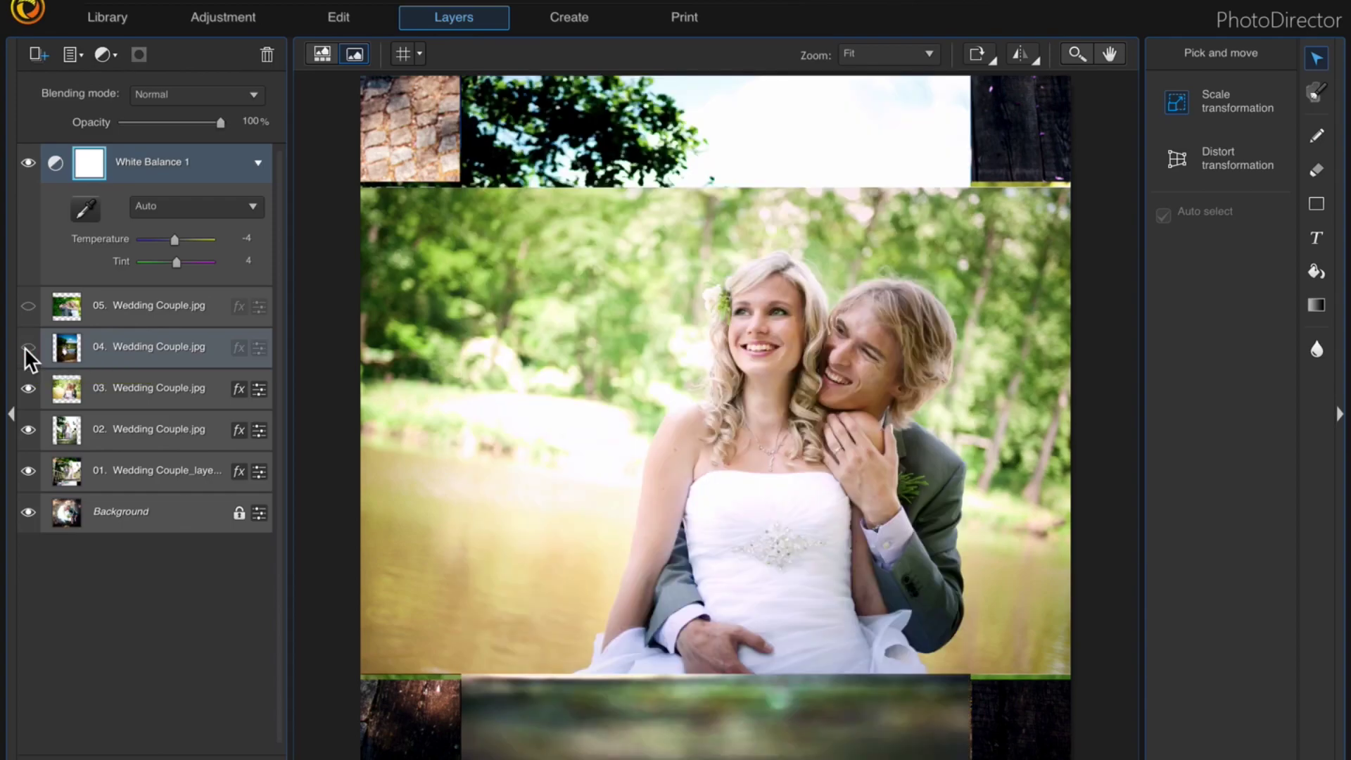
click(29, 163)
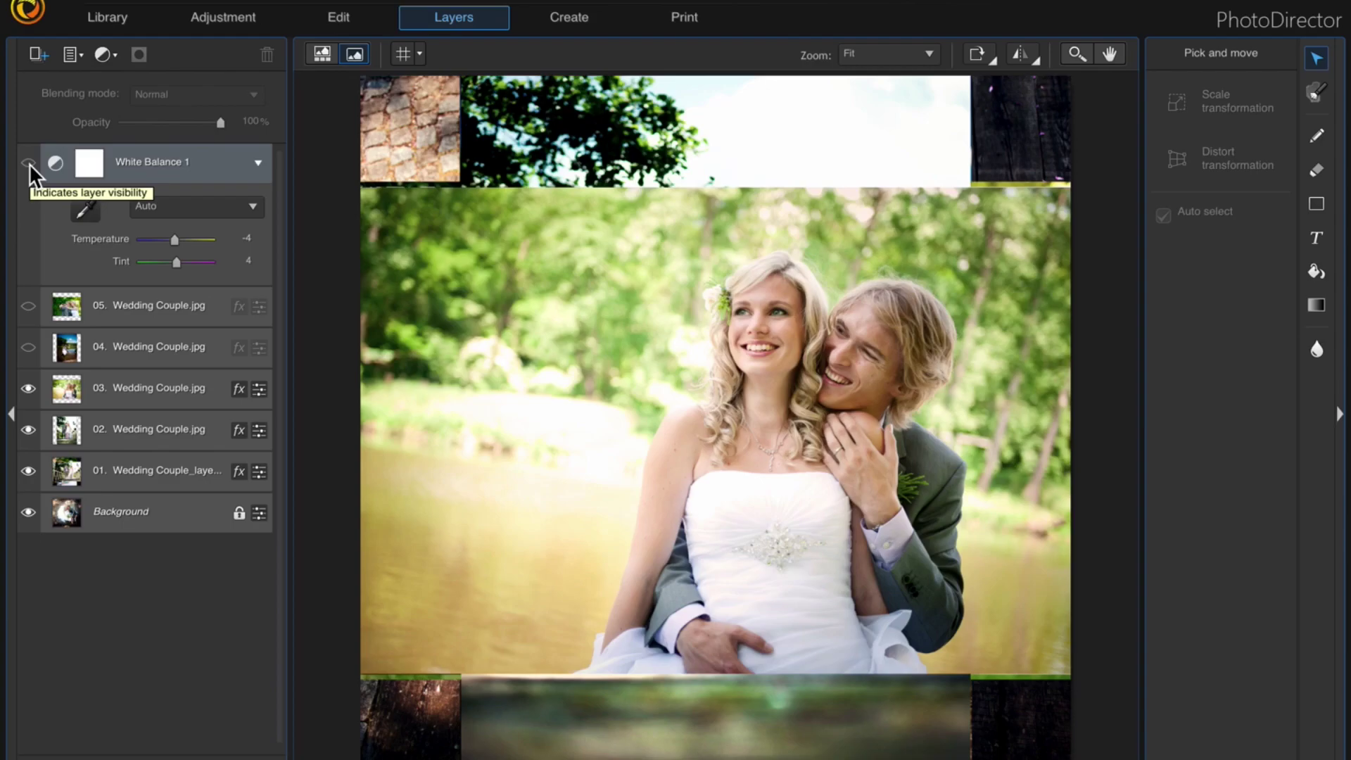
click(30, 166)
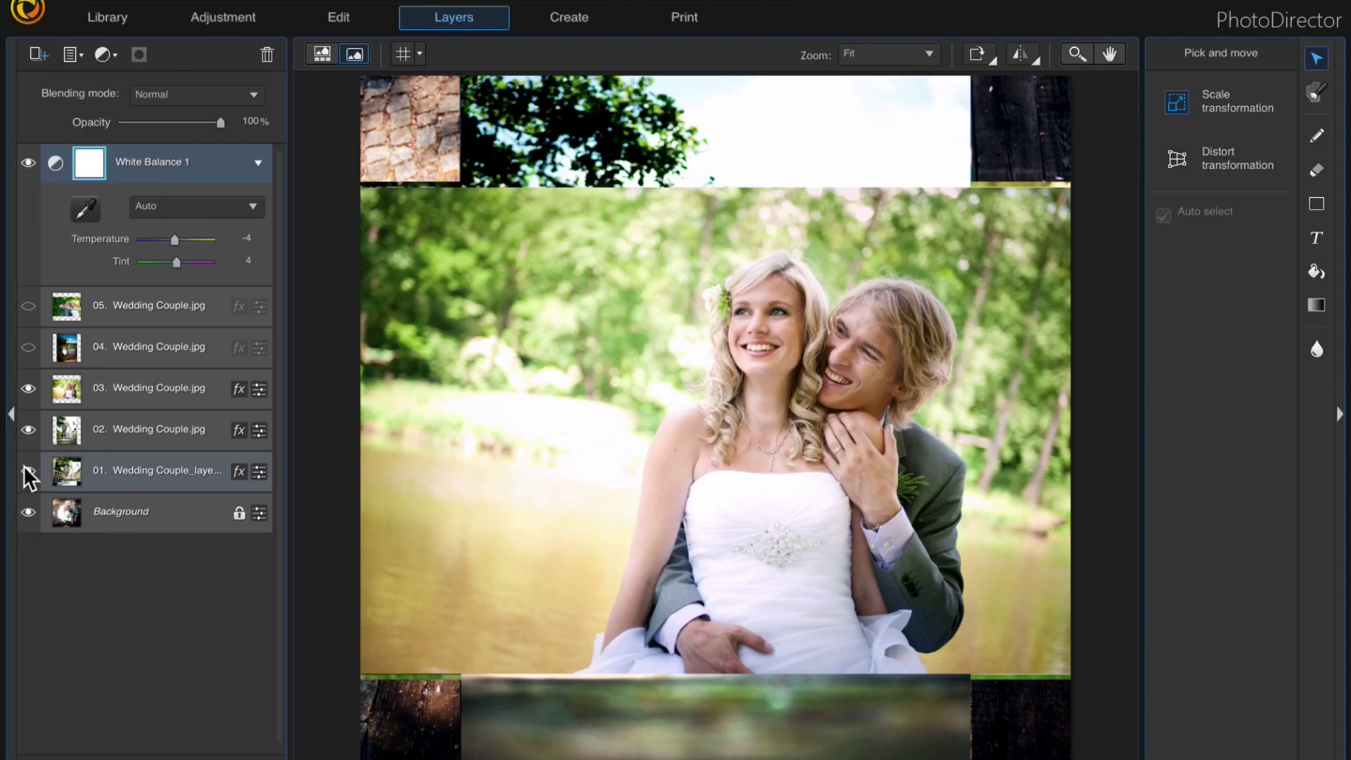
click(28, 347)
click(28, 307)
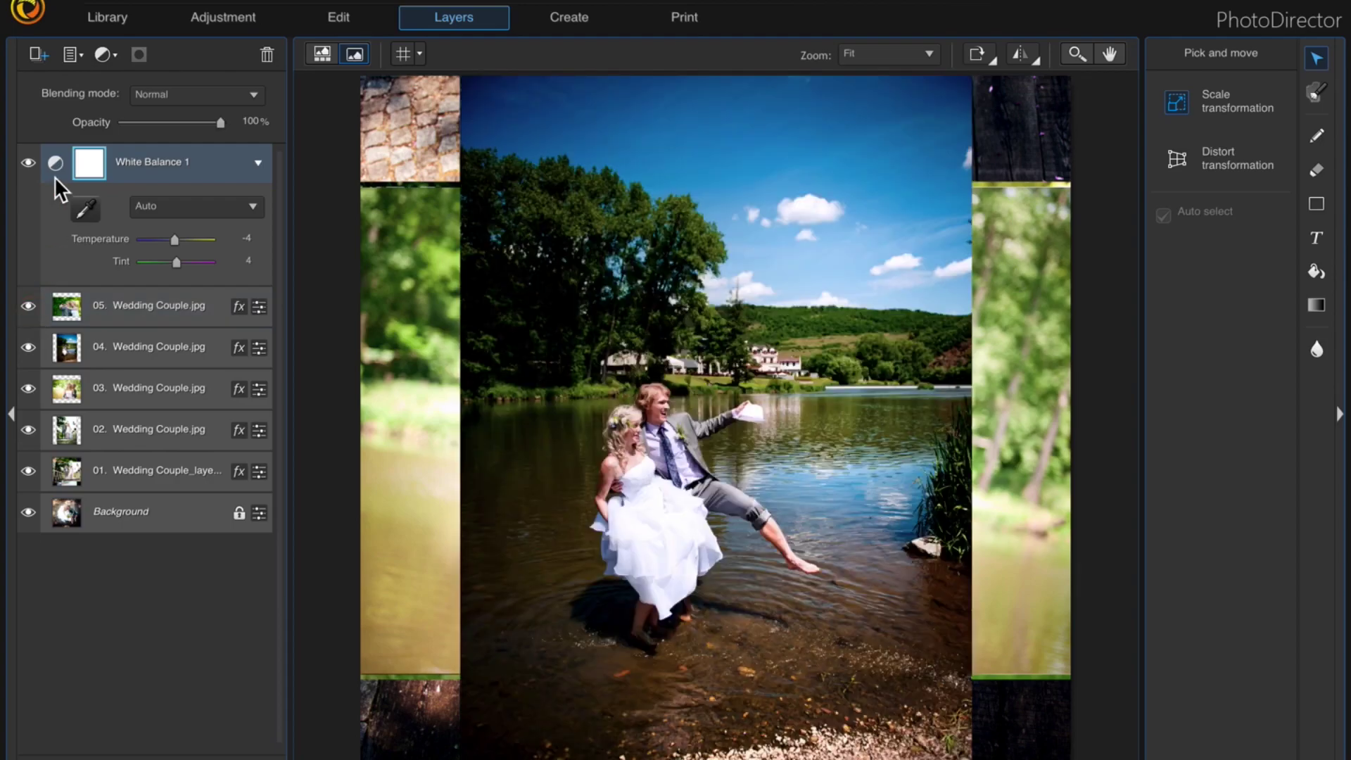
Step: Collapse White Balance 1, select layer 05, and restore the filmstrip below the collage
click(257, 163)
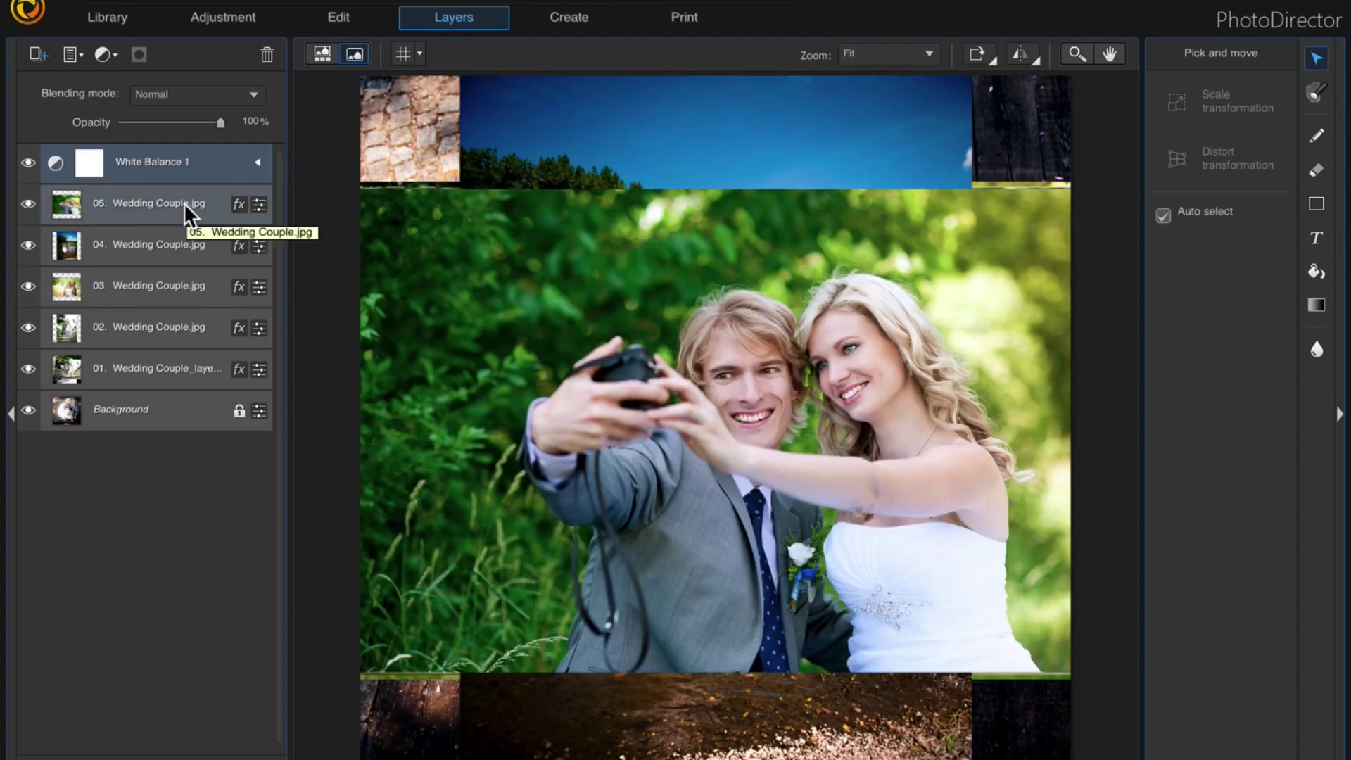
click(187, 208)
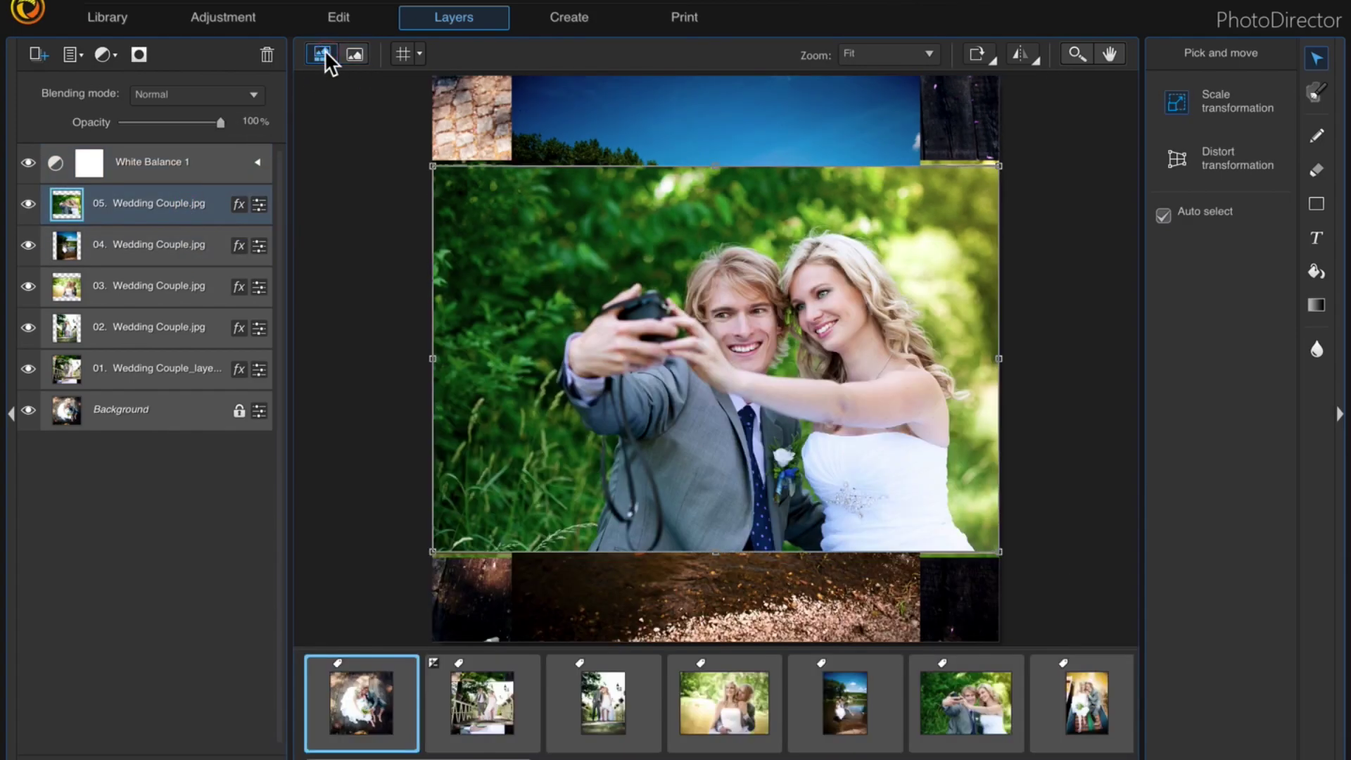
click(324, 54)
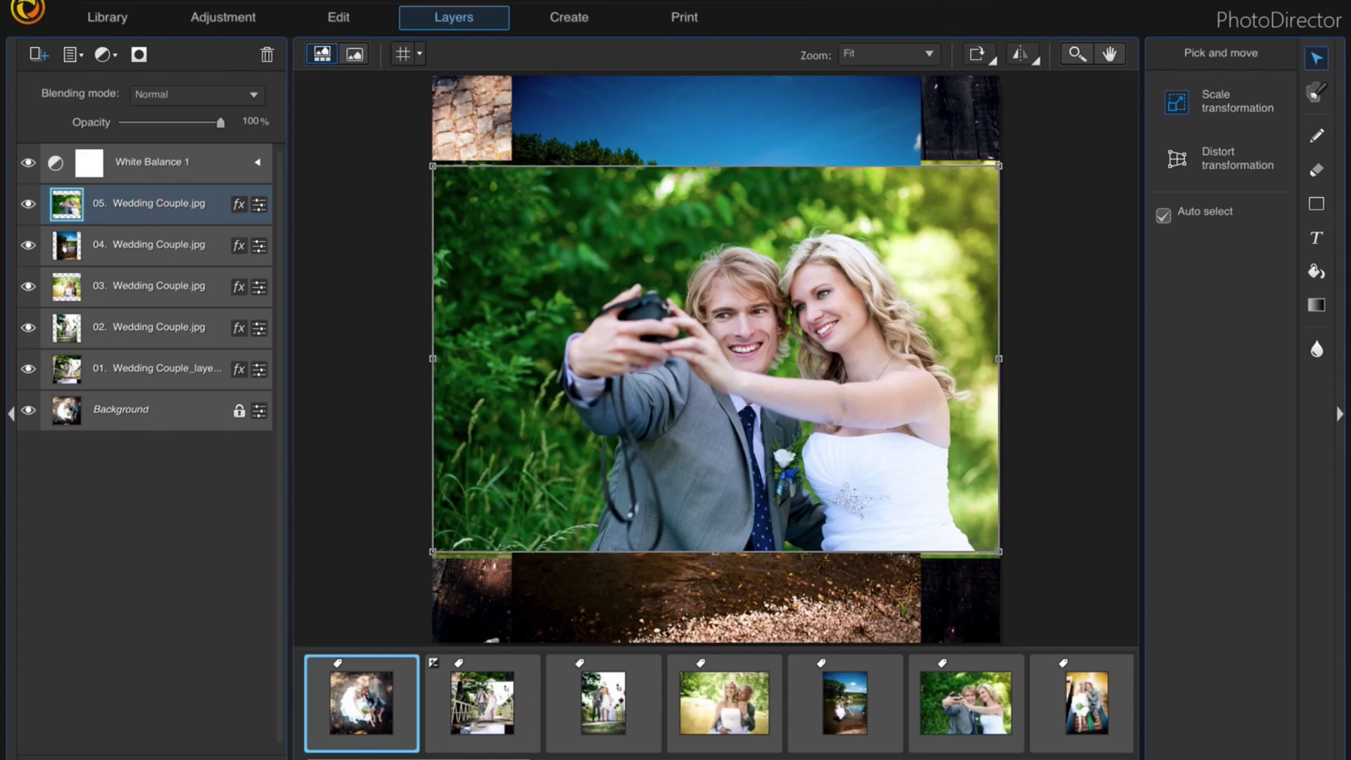
click(274, 1)
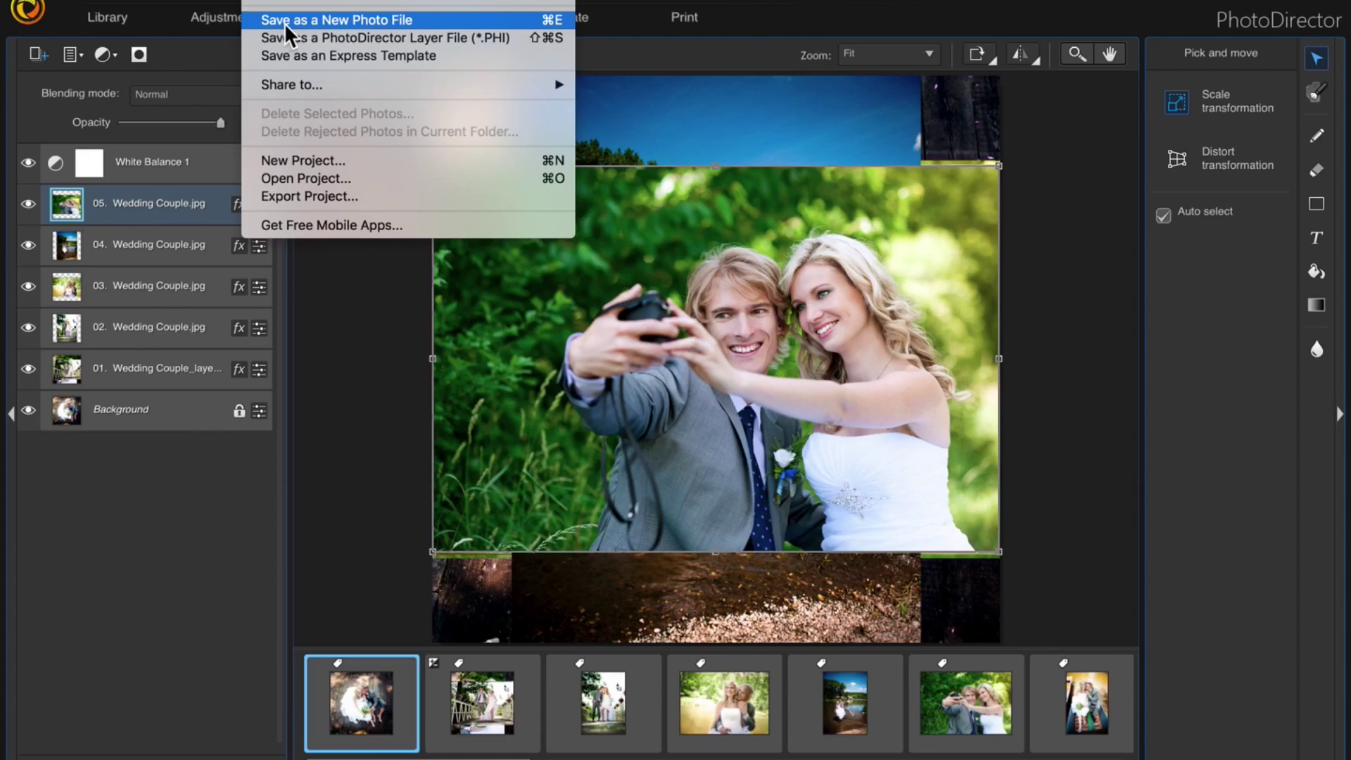
click(139, 258)
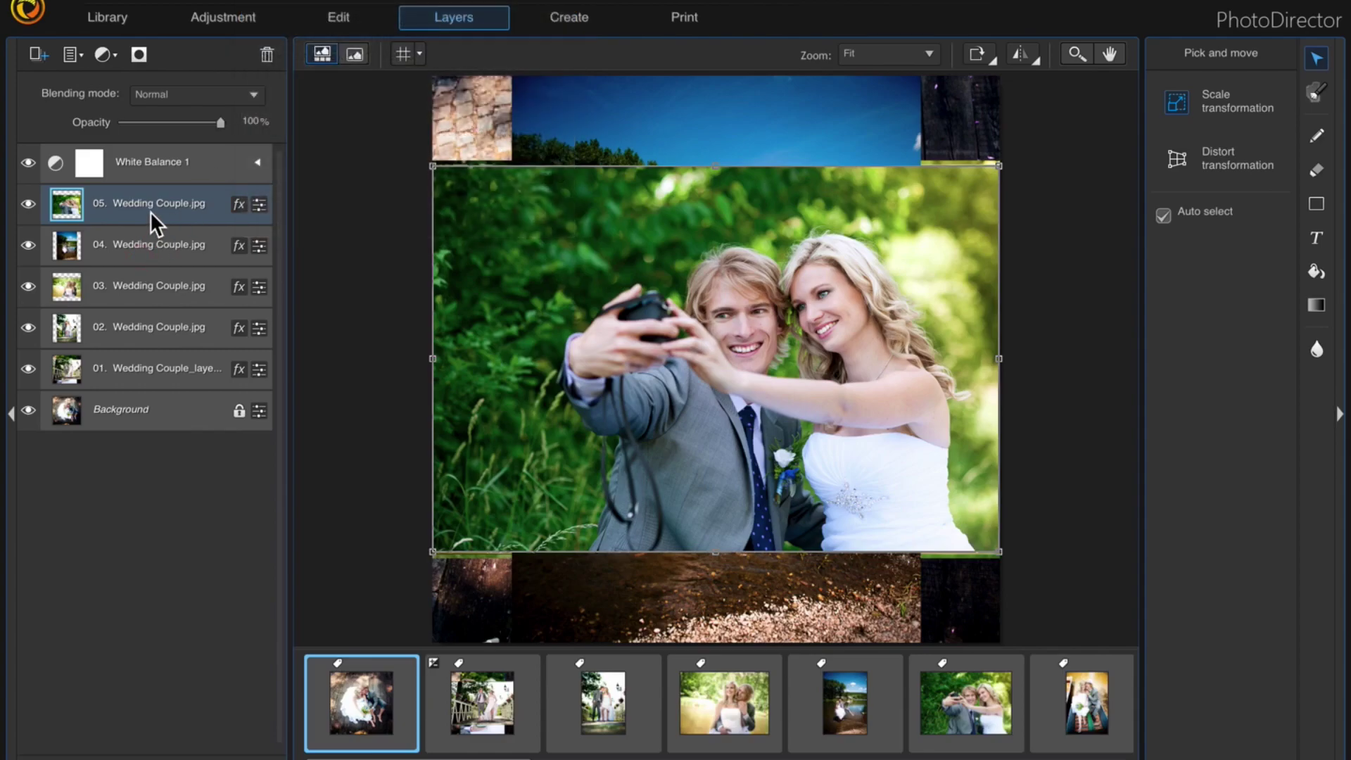
click(145, 253)
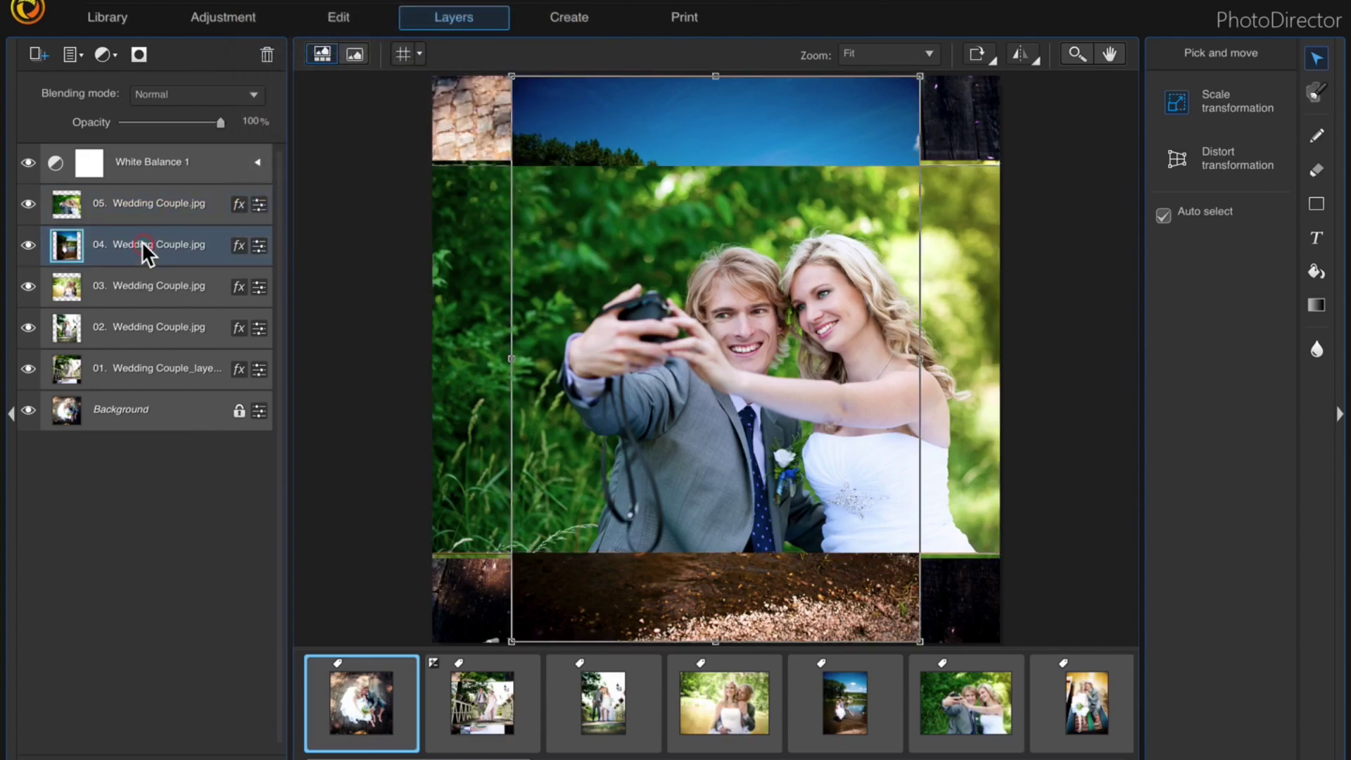
click(155, 208)
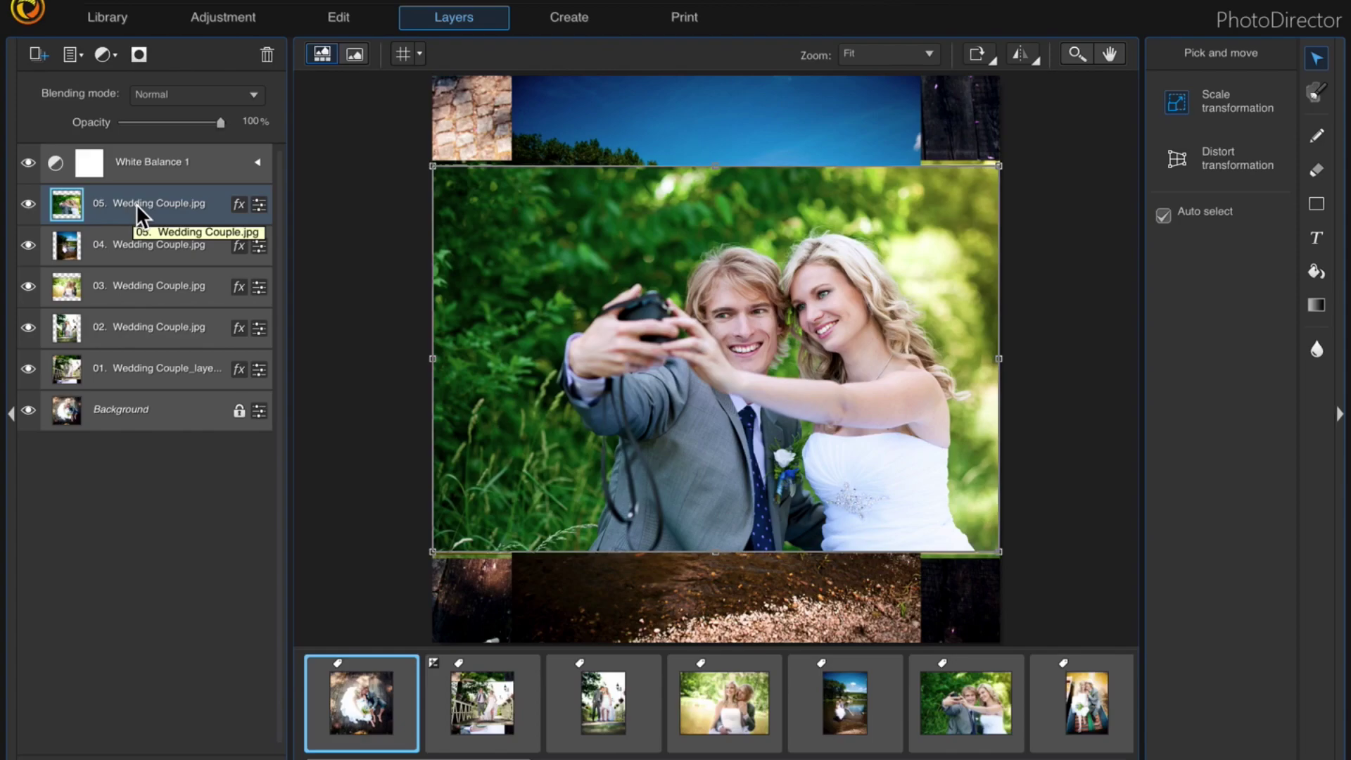
click(156, 244)
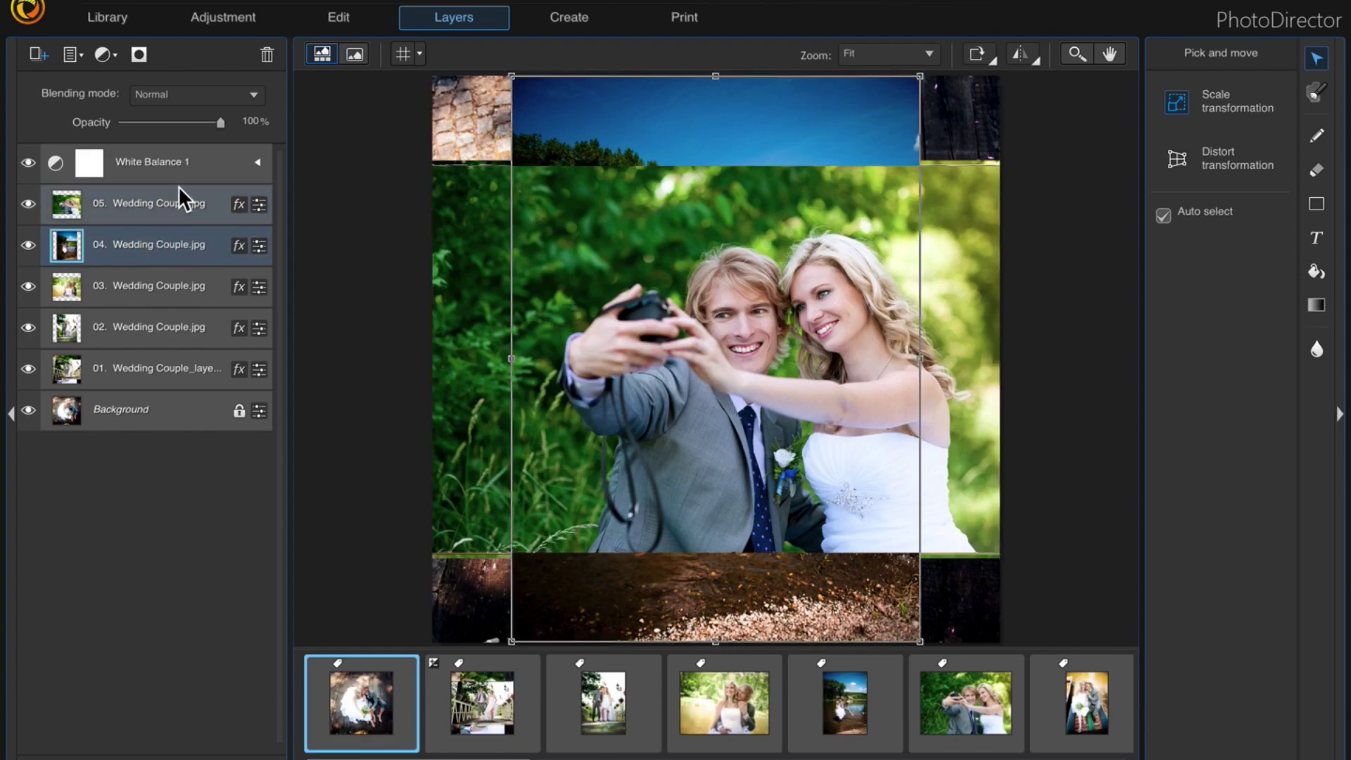
click(172, 203)
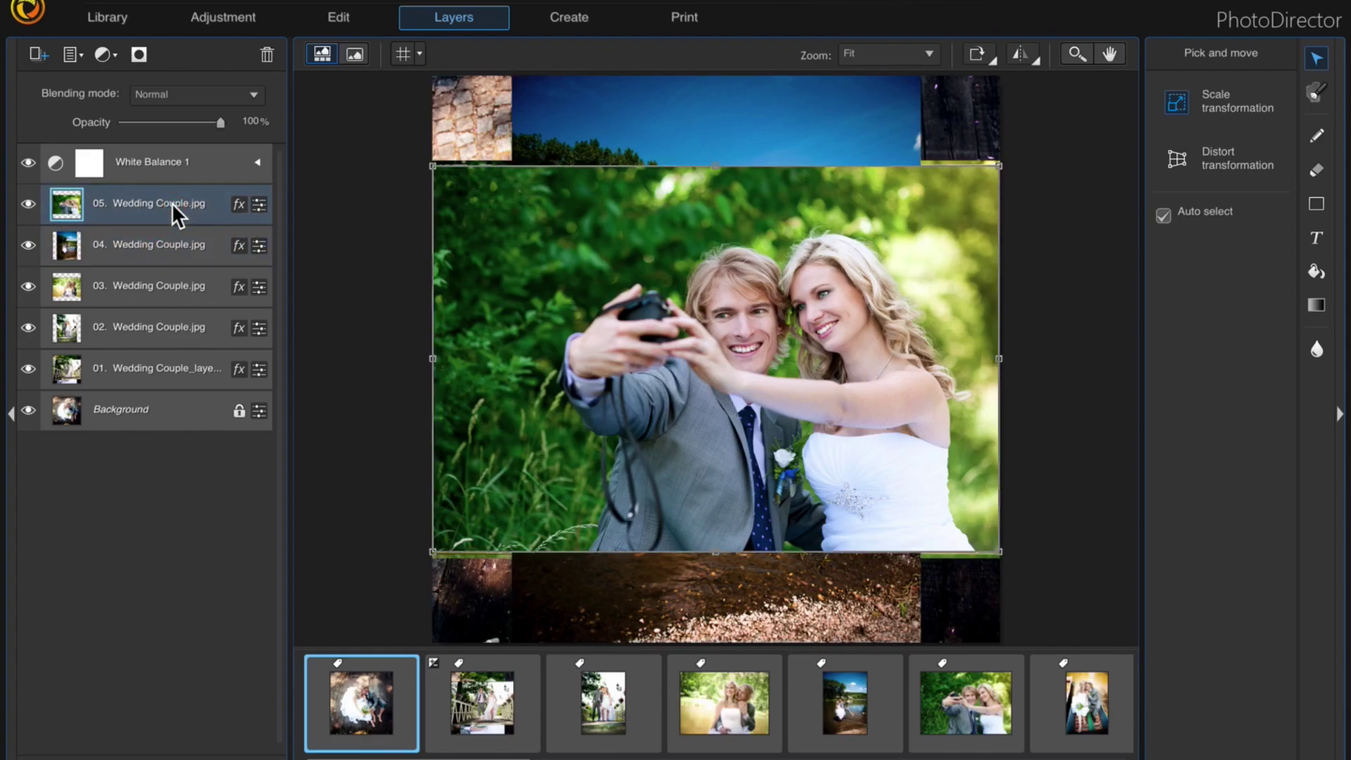